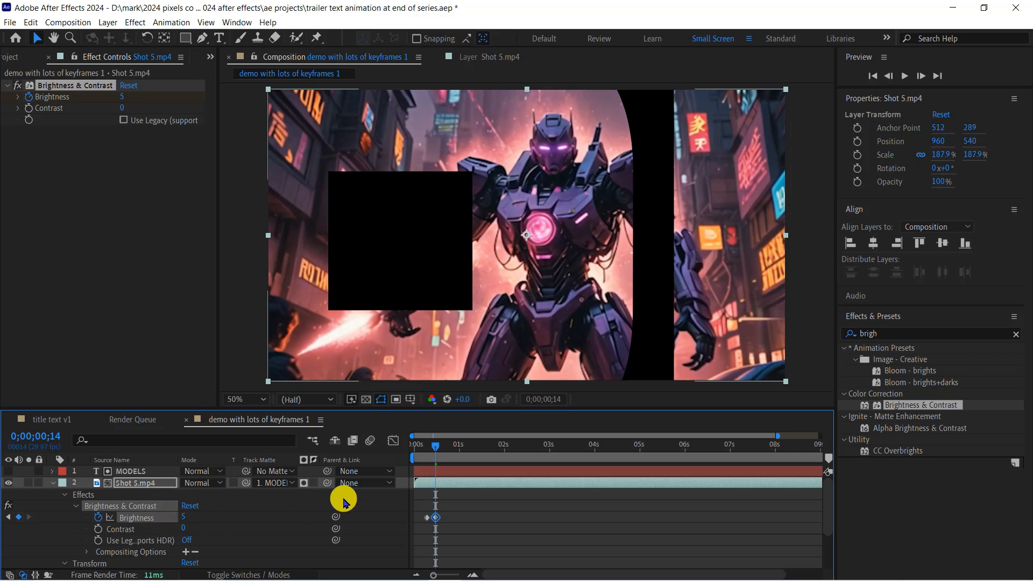
Add a Brightness keyframe with a higher value to Shot 5.mp4 at 0;00;00;19.
{"action": "left_click", "coordinate": [442, 451]}
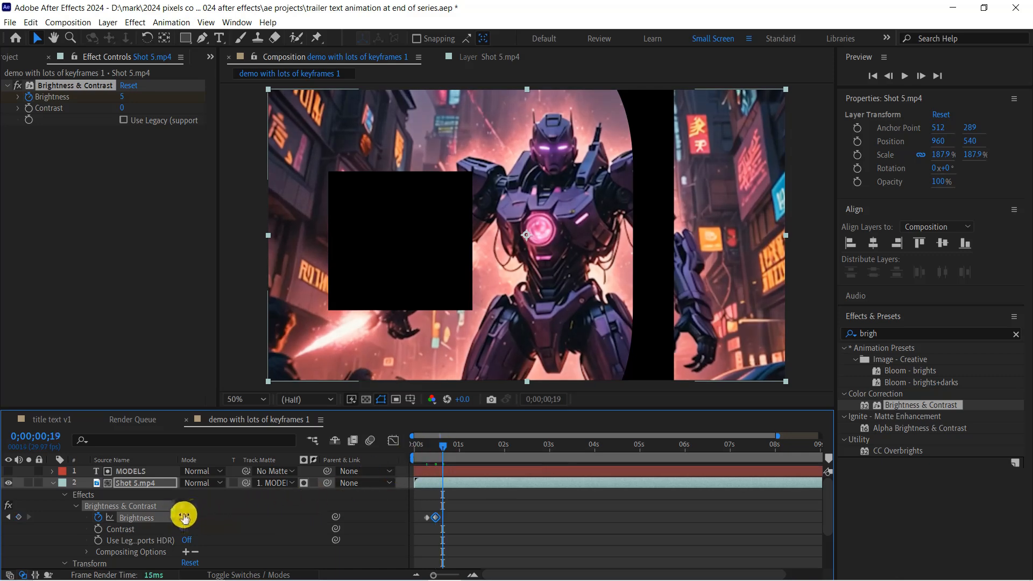
{"action": "left_click_drag", "start_coordinate": [183, 516], "coordinate": [211, 515]}
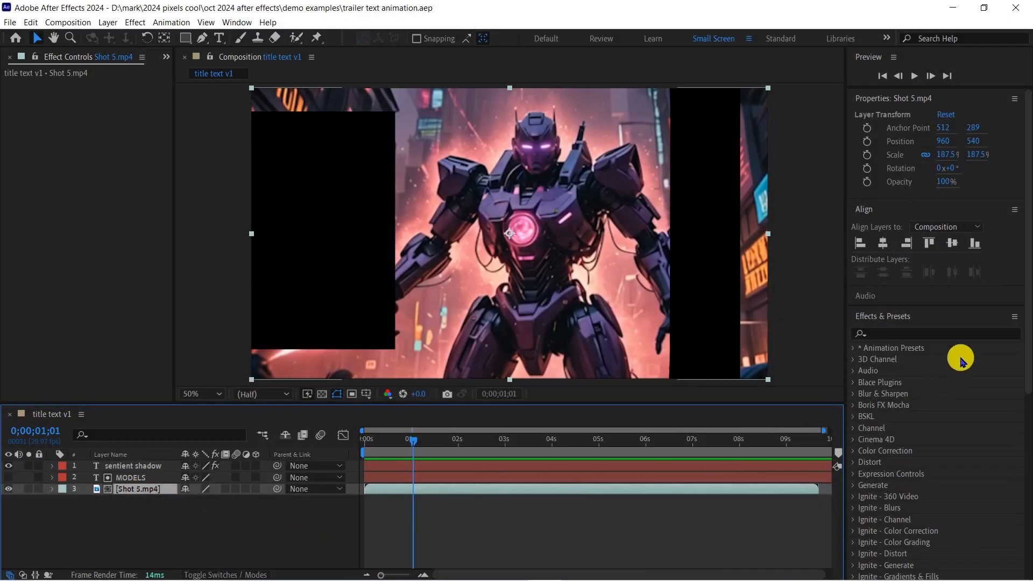
Apply the Brightness & Contrast effect to the Shot 5.mp4 layer and expand its properties in the timeline.
{"action": "left_click", "coordinate": [946, 334]}
{"action": "type", "text": "brightness"}
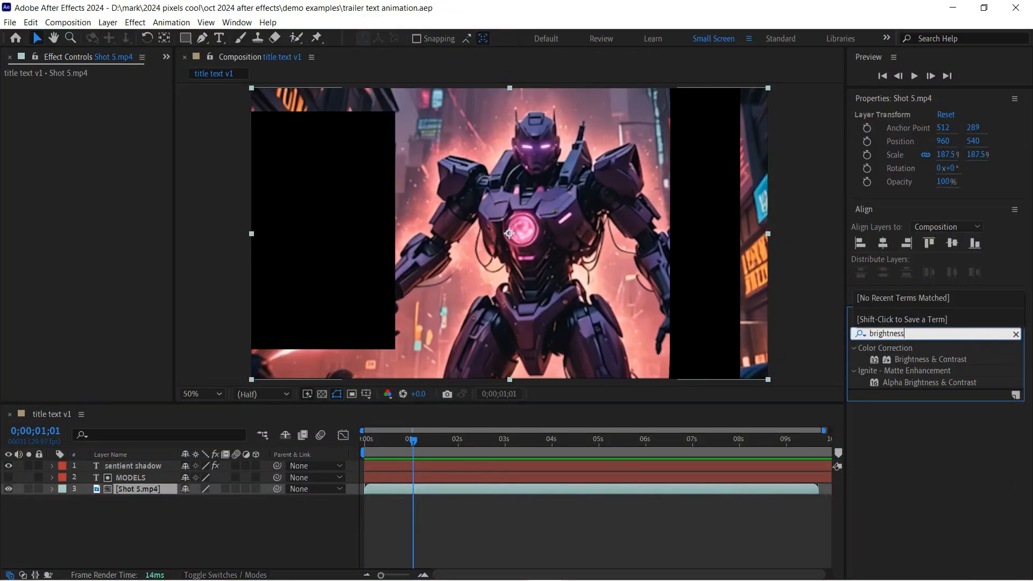
{"action": "left_click_drag", "start_coordinate": [949, 359], "coordinate": [504, 486]}
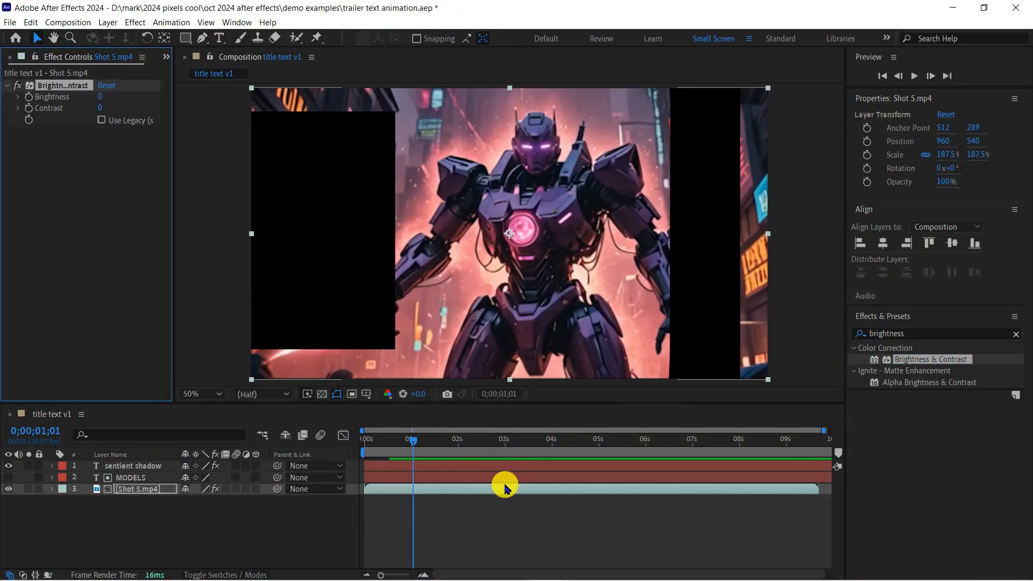
{"action": "left_click", "coordinate": [52, 488]}
{"action": "left_click", "coordinate": [63, 501]}
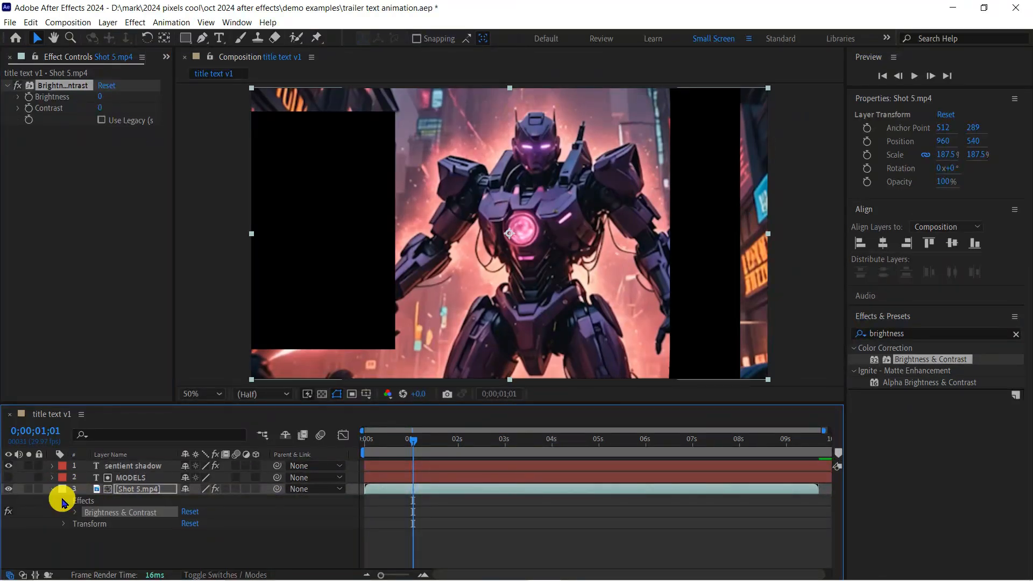
{"action": "left_click", "coordinate": [72, 512]}
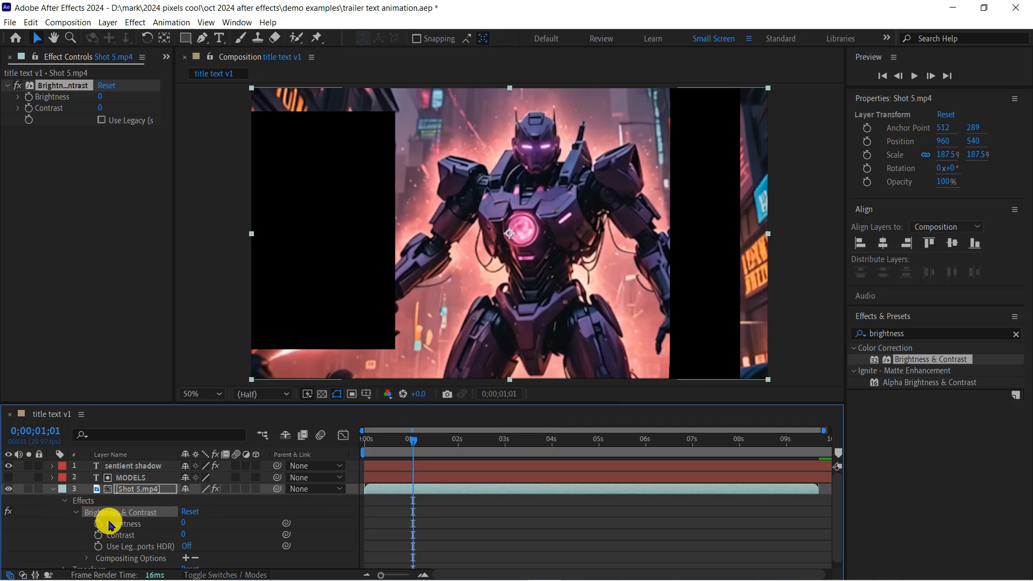
Try a Brightness of 56 and a different Contrast value on the Shot 5.mp4 layer.
{"action": "left_click_drag", "start_coordinate": [114, 526], "coordinate": [320, 533]}
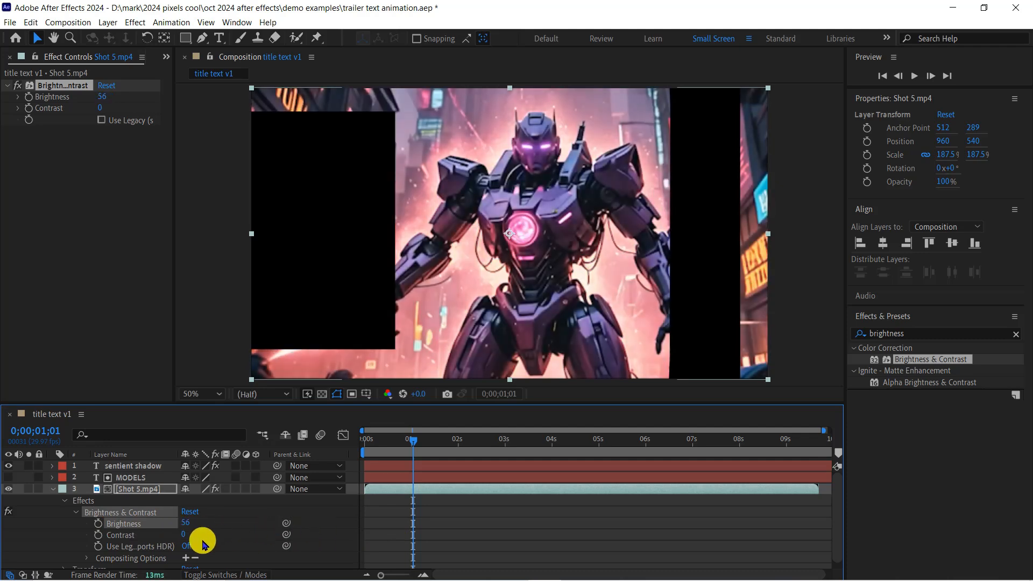
{"action": "left_click_drag", "start_coordinate": [185, 535], "coordinate": [221, 555]}
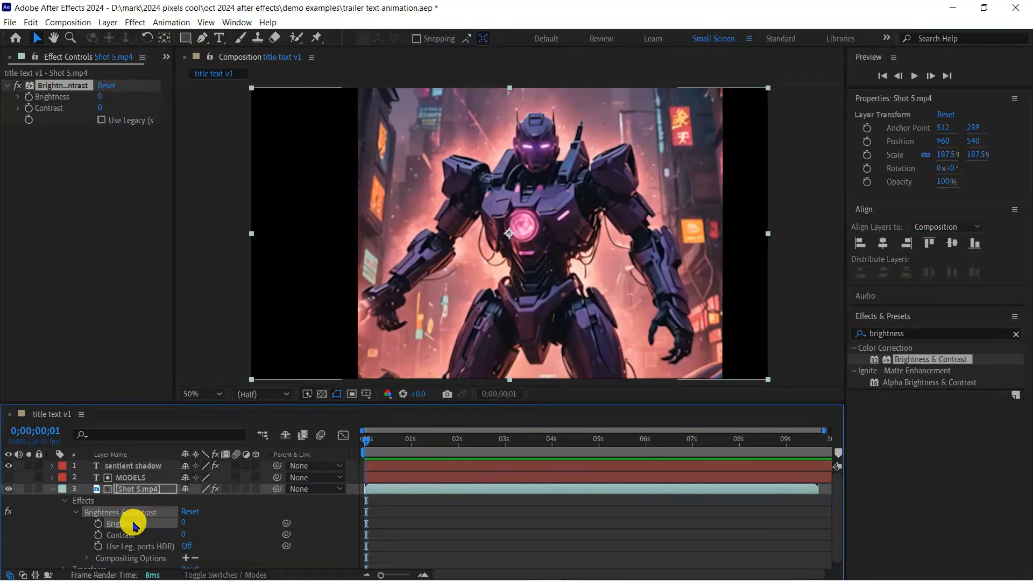
Add the expression wiggle (10,100) to the Brightness property of Shot 5.mp4 and preview the flicker.
{"action": "left_click", "coordinate": [99, 528], "text": "alt"}
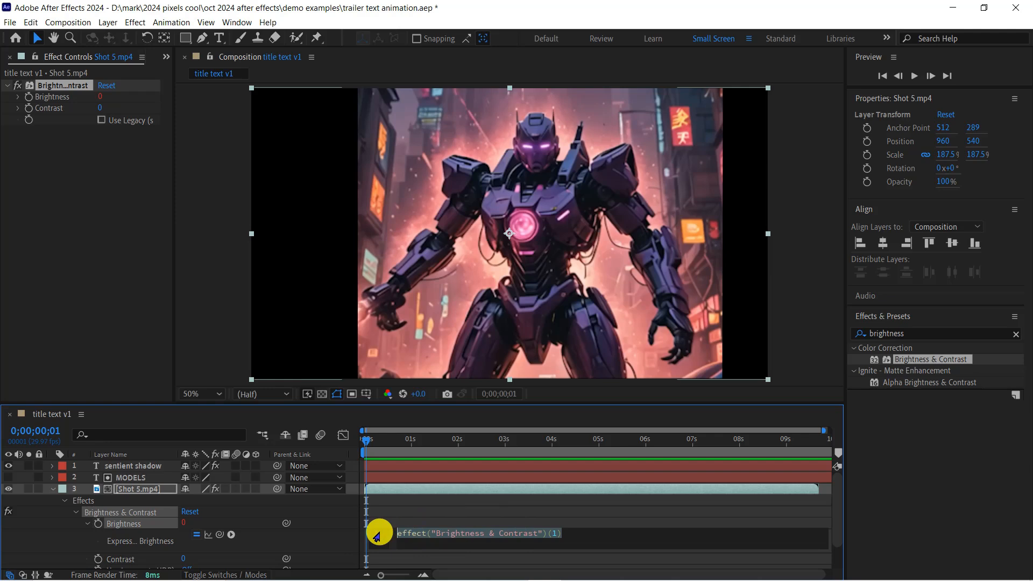
{"action": "type", "text": "wiggle (10,100"}
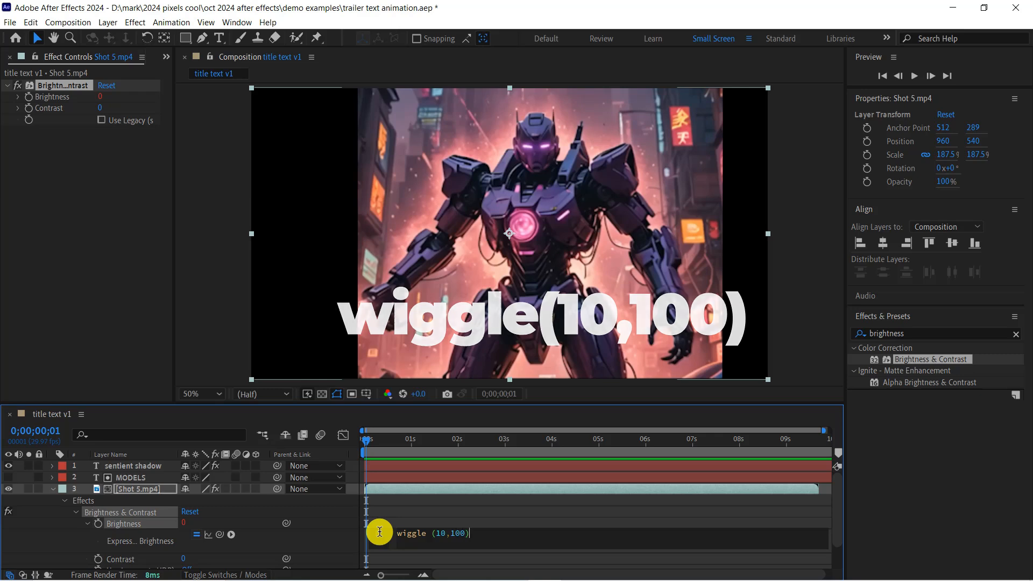
{"action": "left_click", "coordinate": [366, 439]}
{"action": "key", "text": "space"}
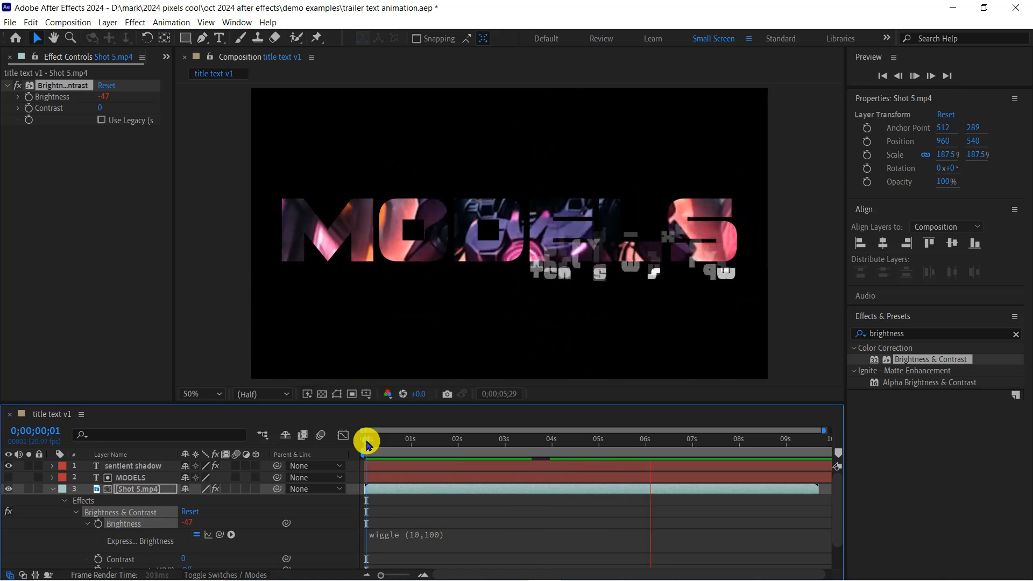
{"action": "key", "text": "space"}
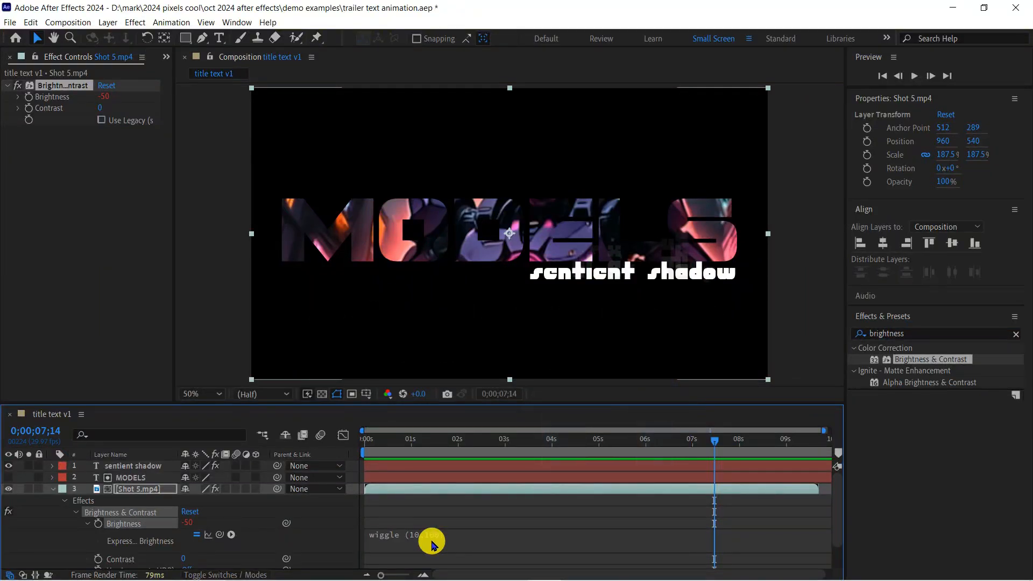
Add a wiggle expression with a frequency of 20 to the Contrast property and preview the composition.
{"action": "left_click", "coordinate": [122, 559]}
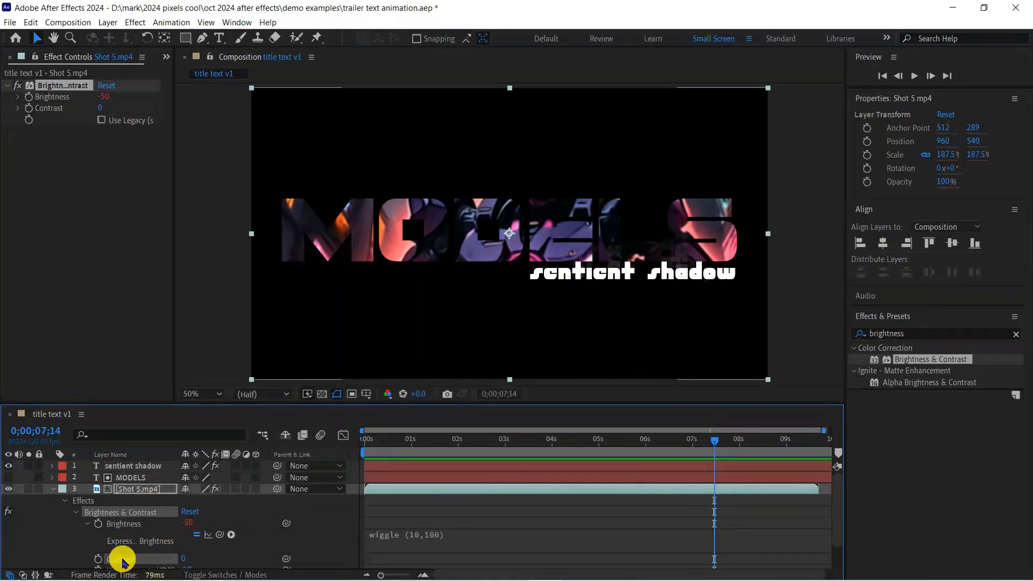
{"action": "left_click", "coordinate": [99, 559], "text": "alt"}
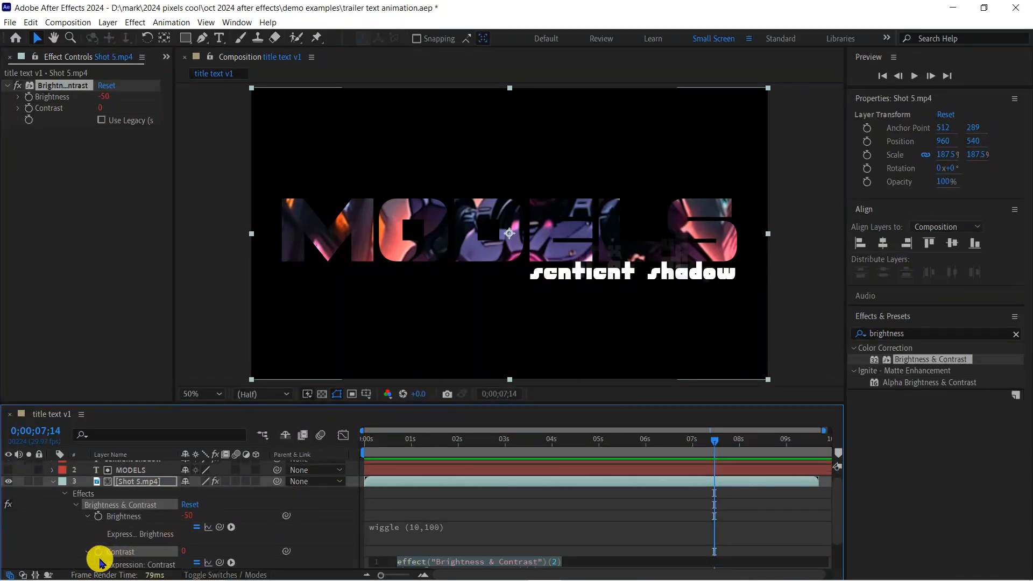
{"action": "type", "text": "wiggle()"}
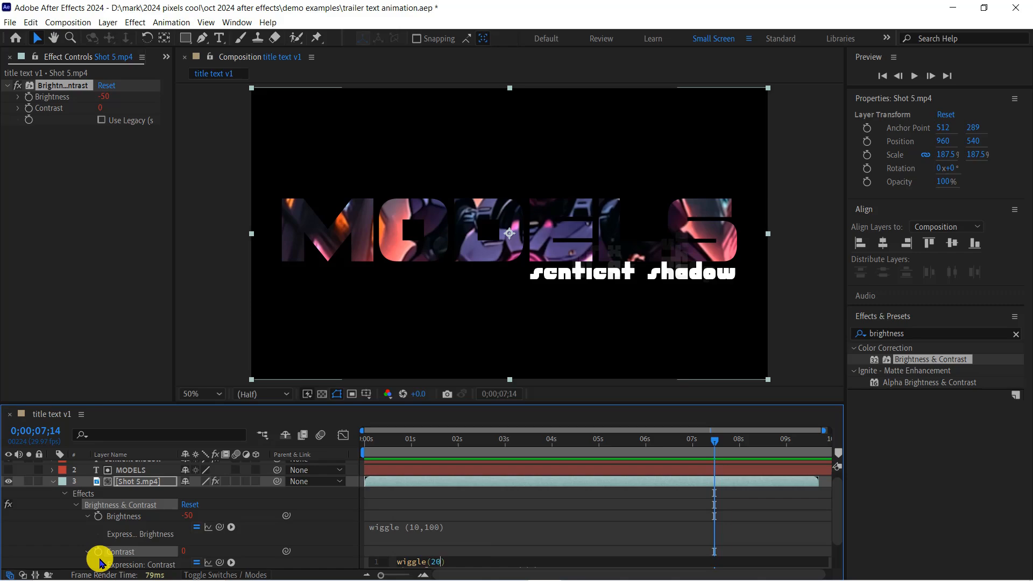
{"action": "left_click", "coordinate": [367, 440]}
{"action": "key", "text": "space"}
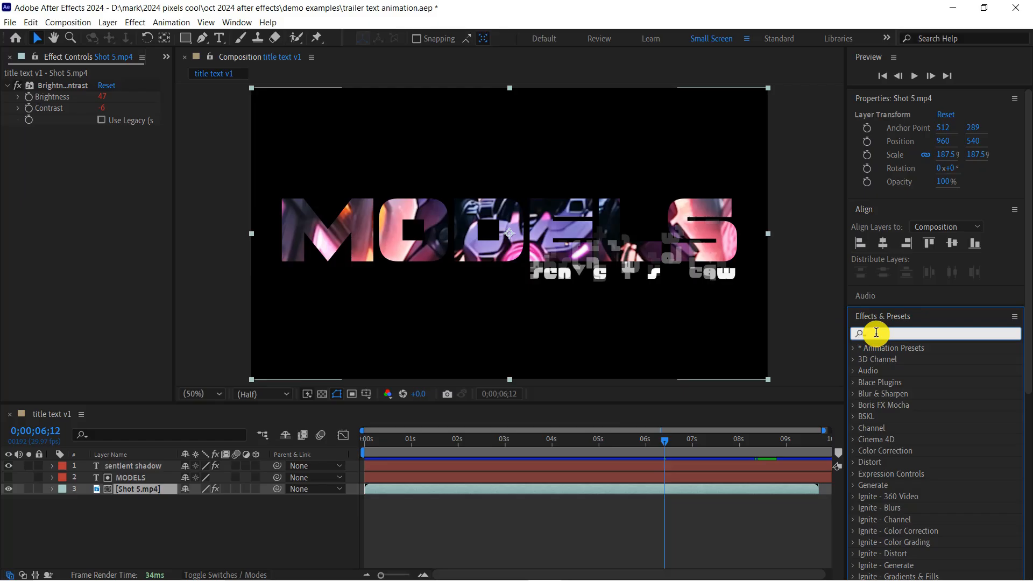
Apply the Lens Flare effect to the Shot 5.mp4 layer and scrub through the animation to check it.
{"action": "left_click", "coordinate": [879, 332]}
{"action": "type", "text": "flare"}
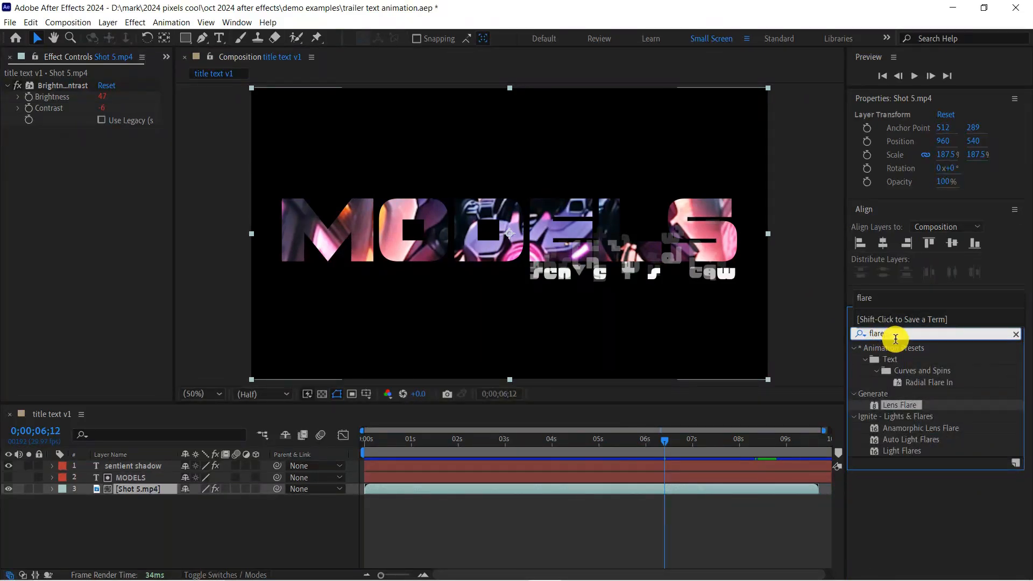
{"action": "left_click_drag", "start_coordinate": [900, 406], "coordinate": [603, 489]}
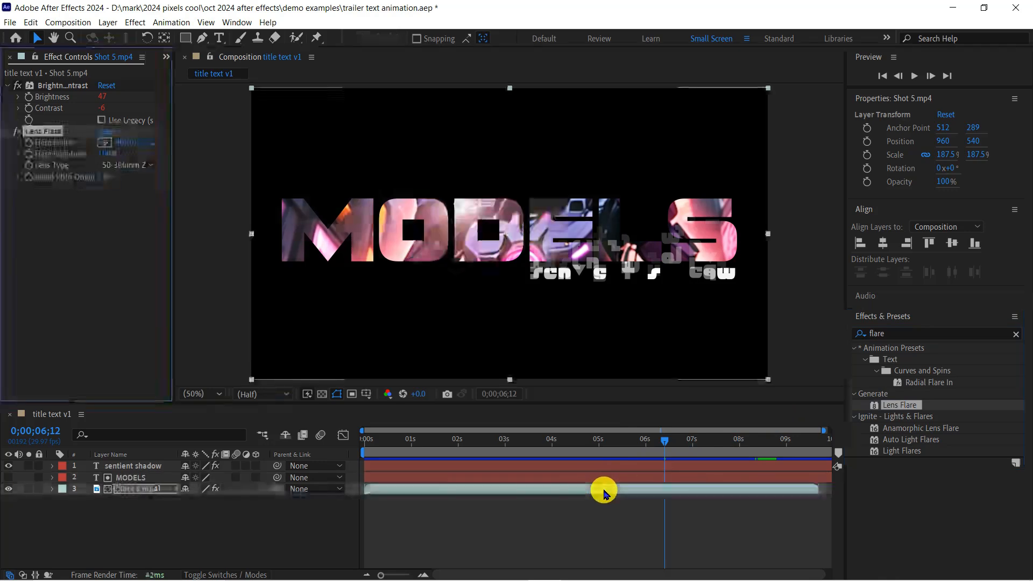
{"action": "left_click", "coordinate": [419, 441]}
{"action": "left_click_drag", "start_coordinate": [418, 441], "coordinate": [673, 446]}
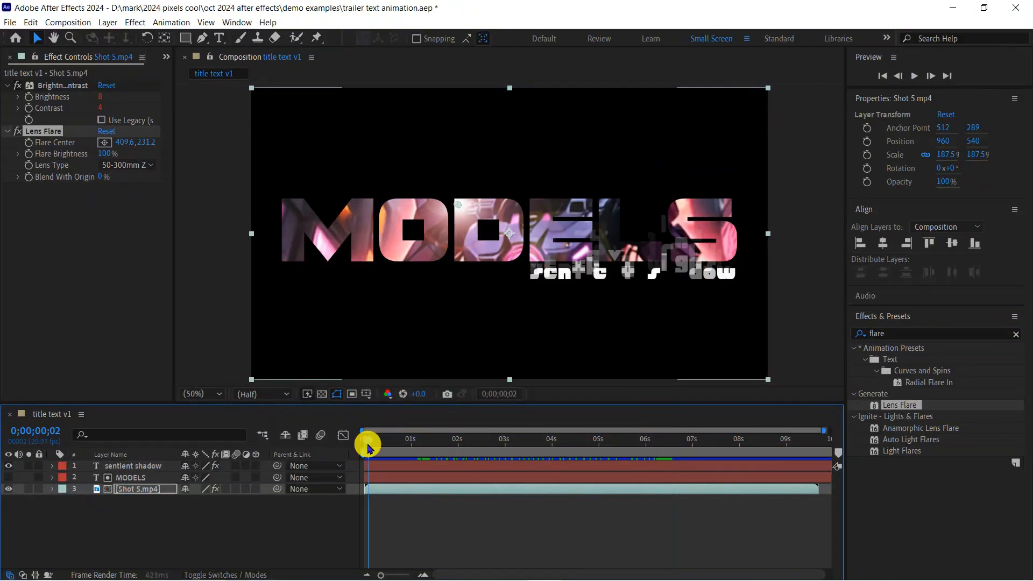
Place the Flare Center outside the frame's upper-left corner at about -69.5, 2.9 and keyframe it at 0;00;00;01.
{"action": "left_click", "coordinate": [366, 446]}
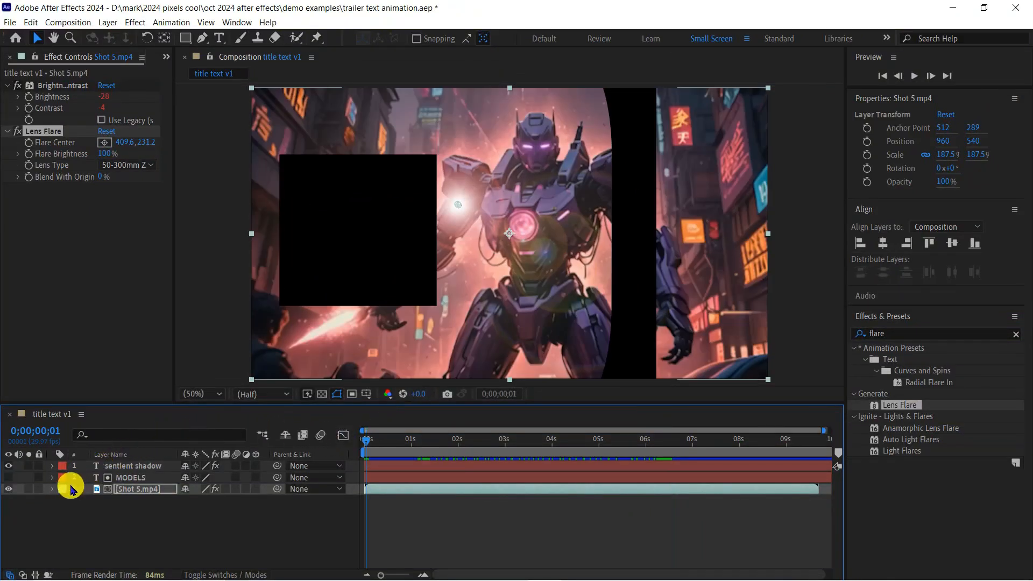
{"action": "left_click", "coordinate": [53, 490]}
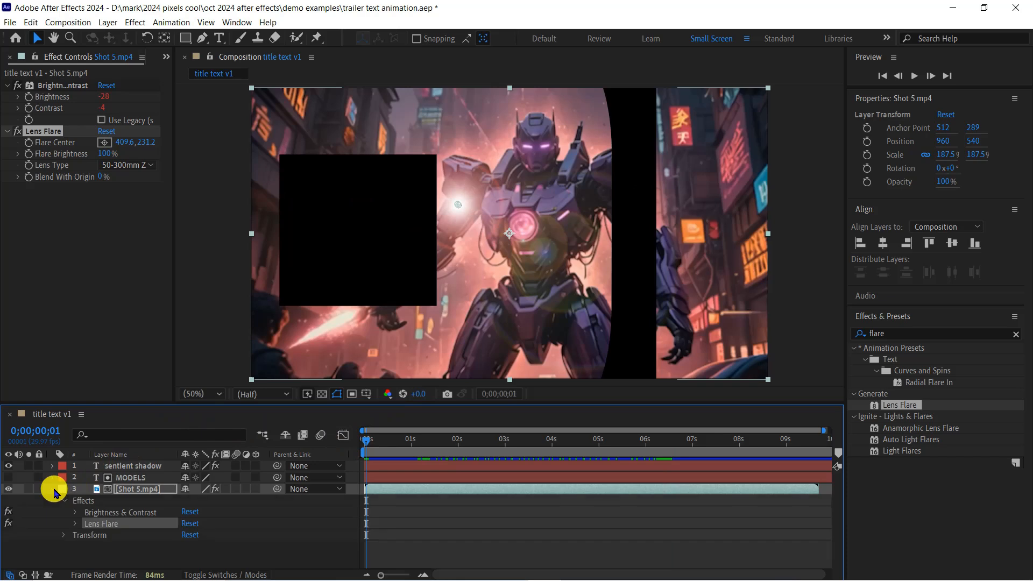
{"action": "left_click", "coordinate": [75, 525]}
{"action": "scroll", "coordinate": [75, 525], "scroll_direction": "down", "scroll_amount": 1}
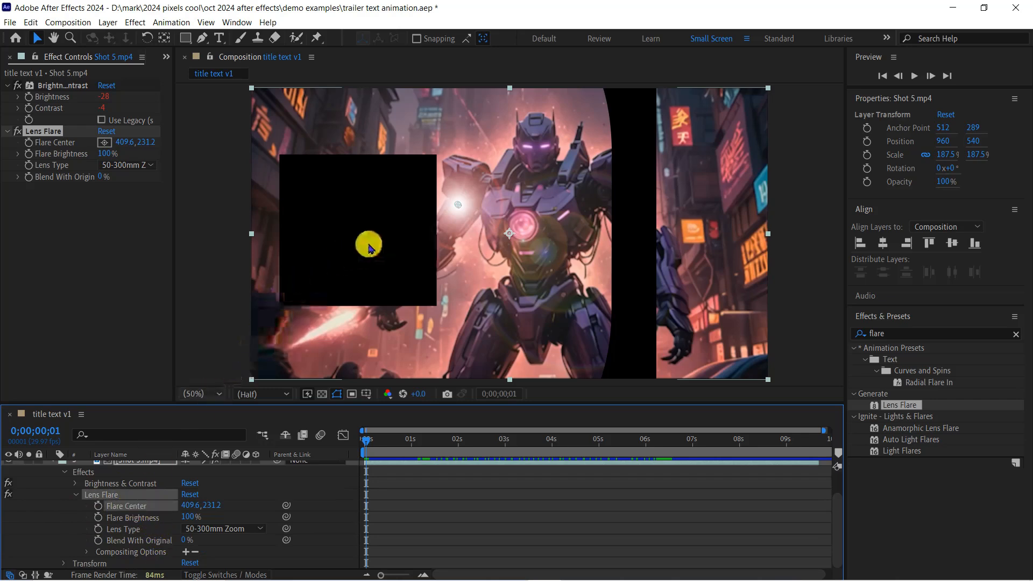
{"action": "left_click_drag", "start_coordinate": [459, 209], "coordinate": [213, 92]}
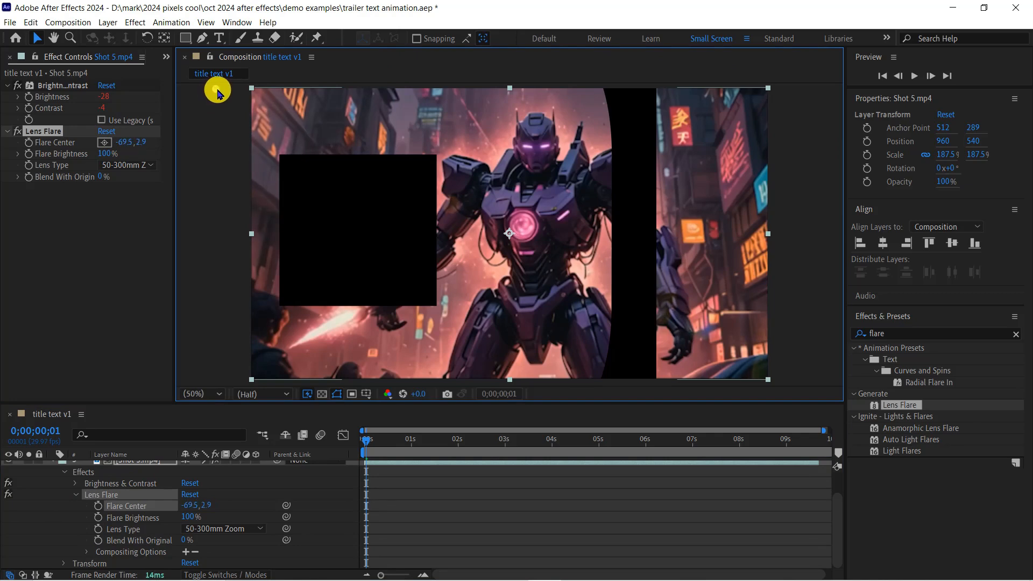
{"action": "left_click", "coordinate": [98, 507]}
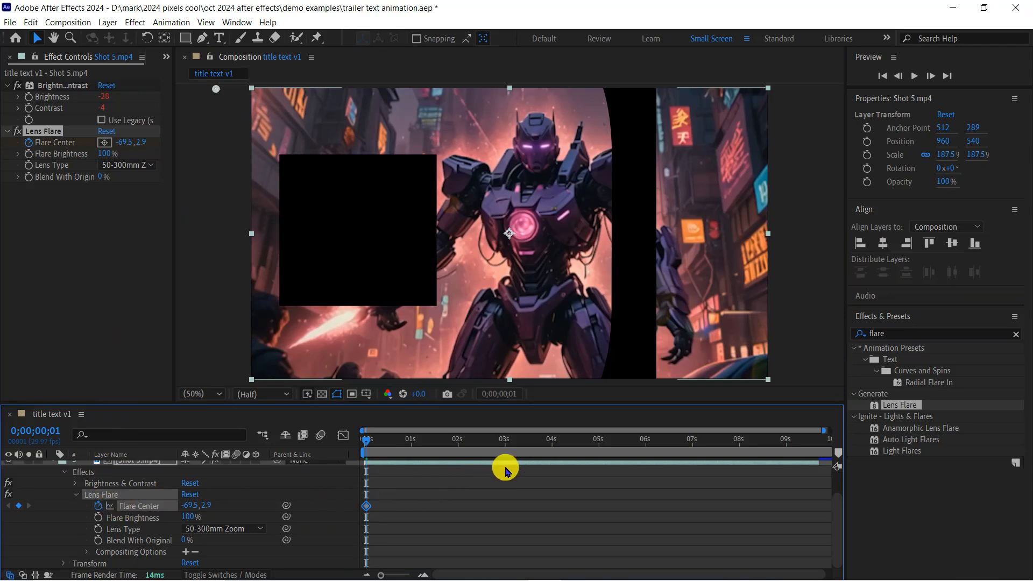
Keyframe the Flare Center near the frame's upper-right corner at about 959.1, -2.5 at 0;00;06;11 and preview the motion.
{"action": "left_click", "coordinate": [664, 445]}
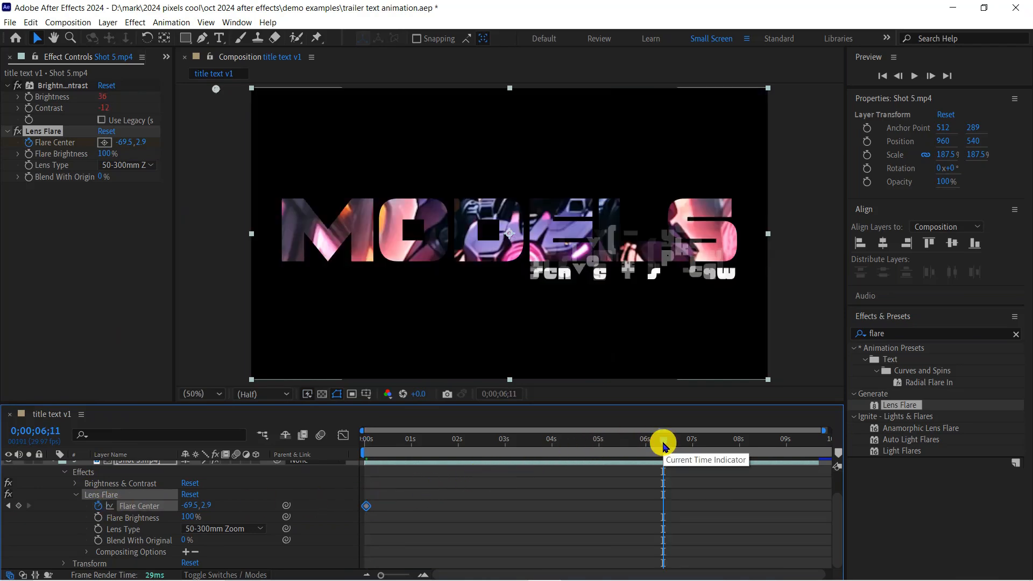
{"action": "left_click_drag", "start_coordinate": [217, 92], "coordinate": [719, 88]}
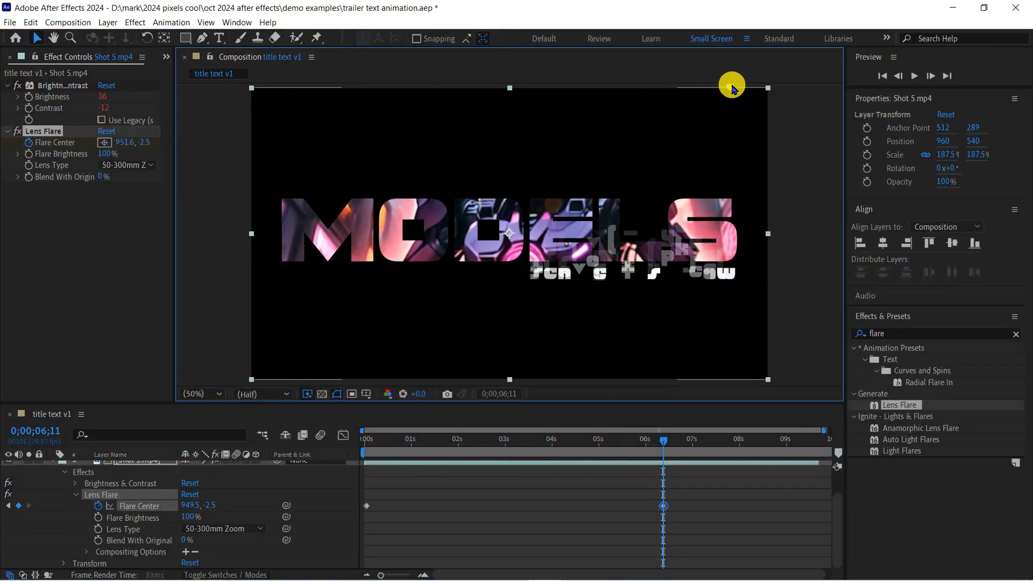
{"action": "left_click", "coordinate": [376, 438]}
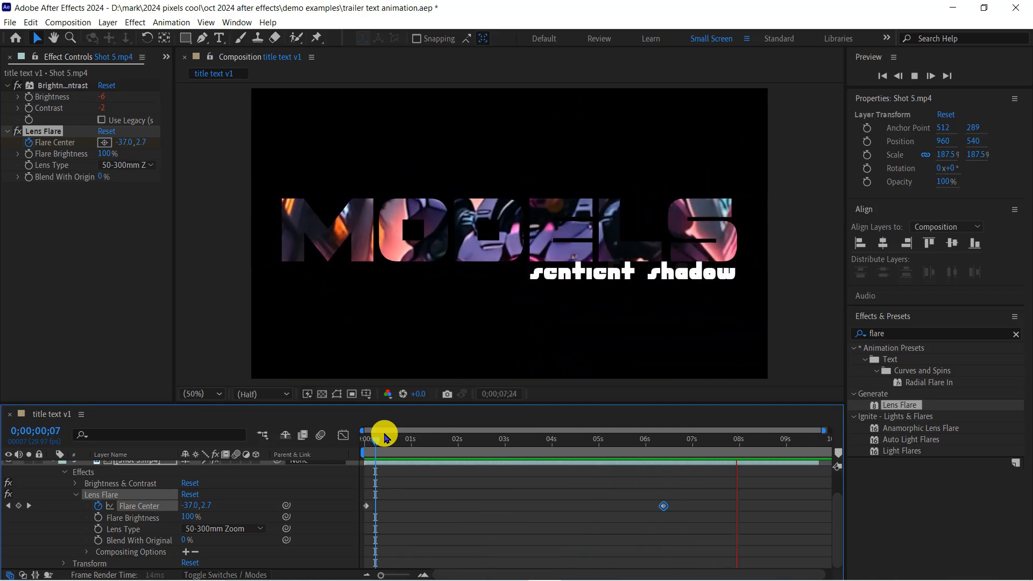
Animate Flare Brightness from 181% at 0;00;00;01 to a higher value at 0;00;06;11 and preview it.
{"action": "left_click", "coordinate": [368, 443]}
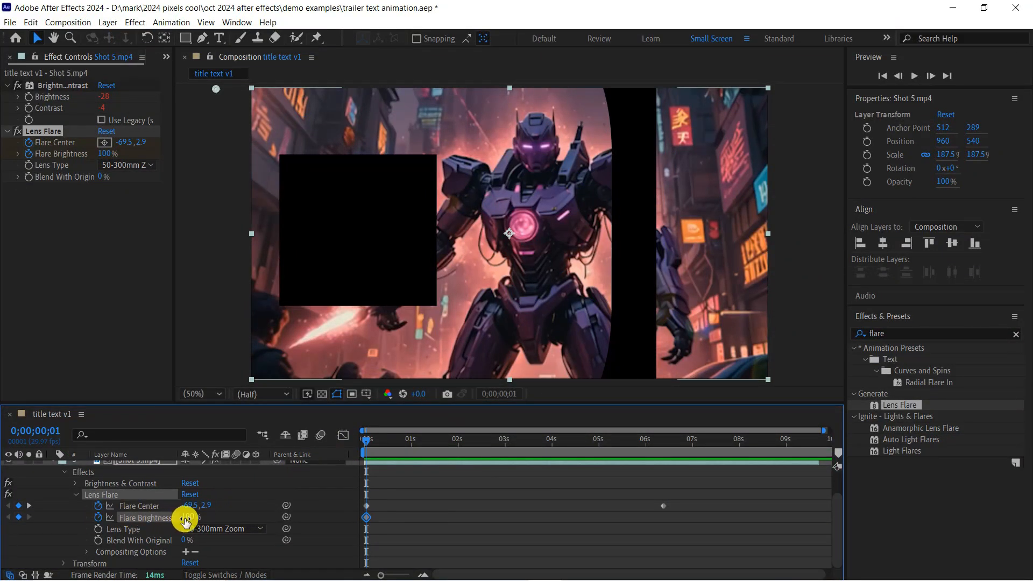
{"action": "left_click_drag", "start_coordinate": [187, 518], "coordinate": [248, 529]}
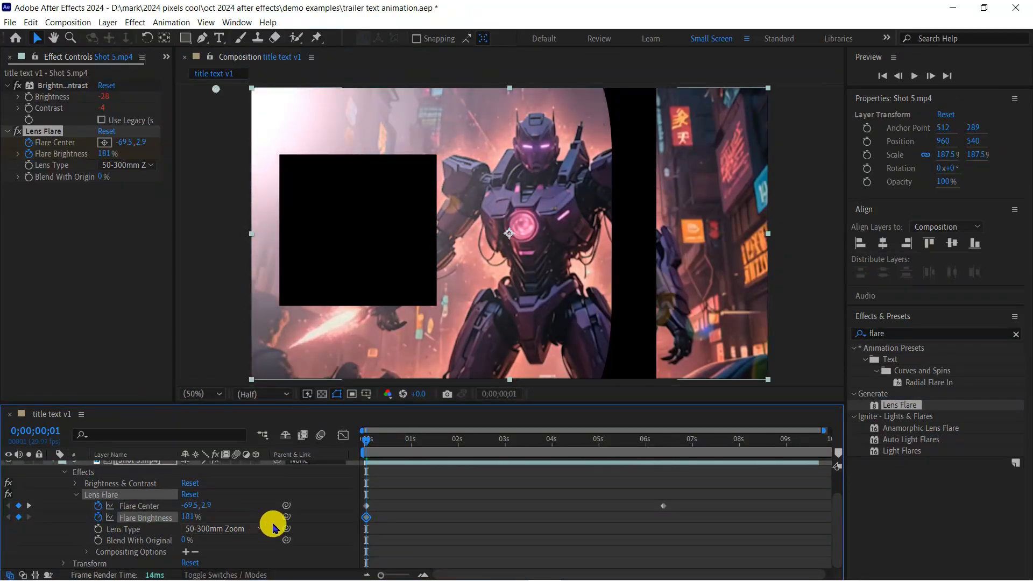
{"action": "left_click_drag", "start_coordinate": [369, 442], "coordinate": [660, 464]}
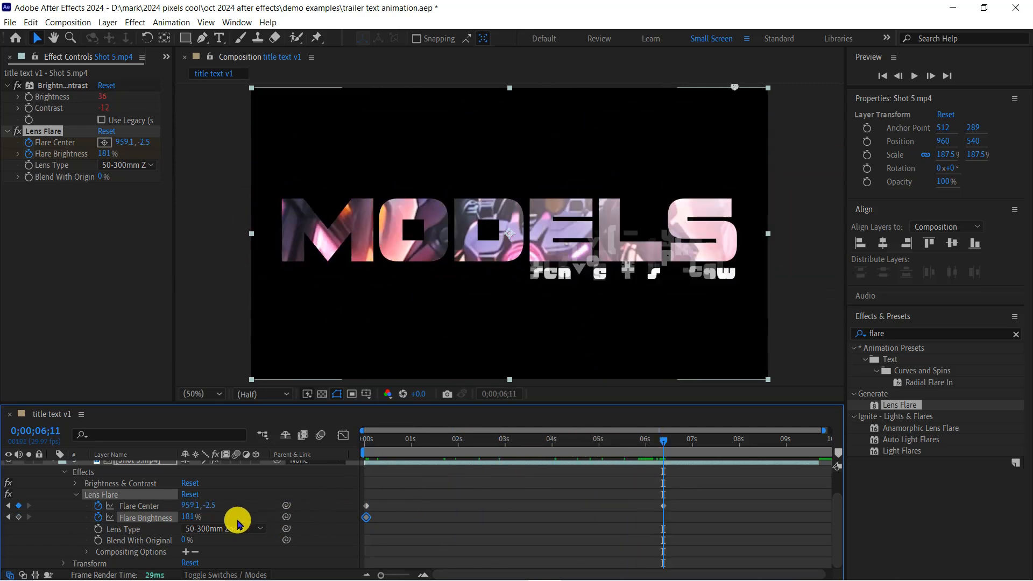
{"action": "left_click_drag", "start_coordinate": [197, 520], "coordinate": [268, 529]}
{"action": "left_click", "coordinate": [372, 440]}
{"action": "key", "text": "space"}
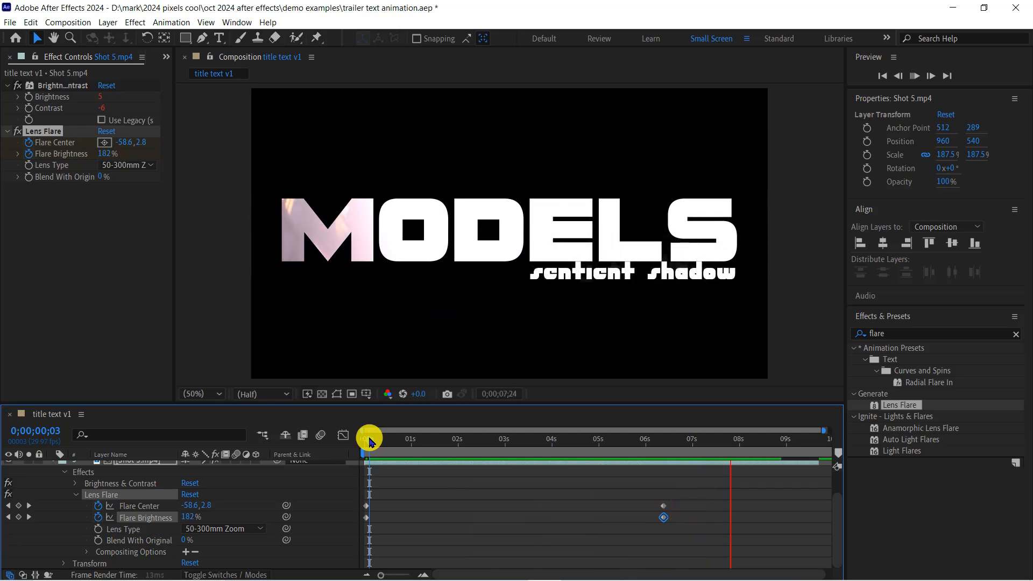
Lower the Flare Brightness keyframe at 0;00;00;01 to 158% and preview the composition.
{"action": "left_click_drag", "start_coordinate": [369, 439], "coordinate": [365, 438]}
{"action": "left_click_drag", "start_coordinate": [190, 517], "coordinate": [171, 517]}
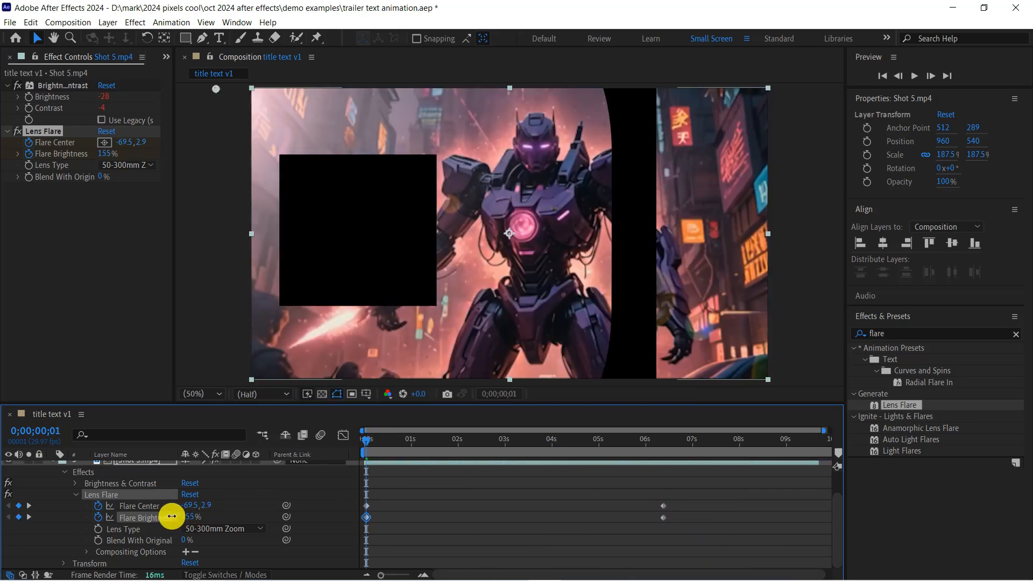
{"action": "key", "text": "space"}
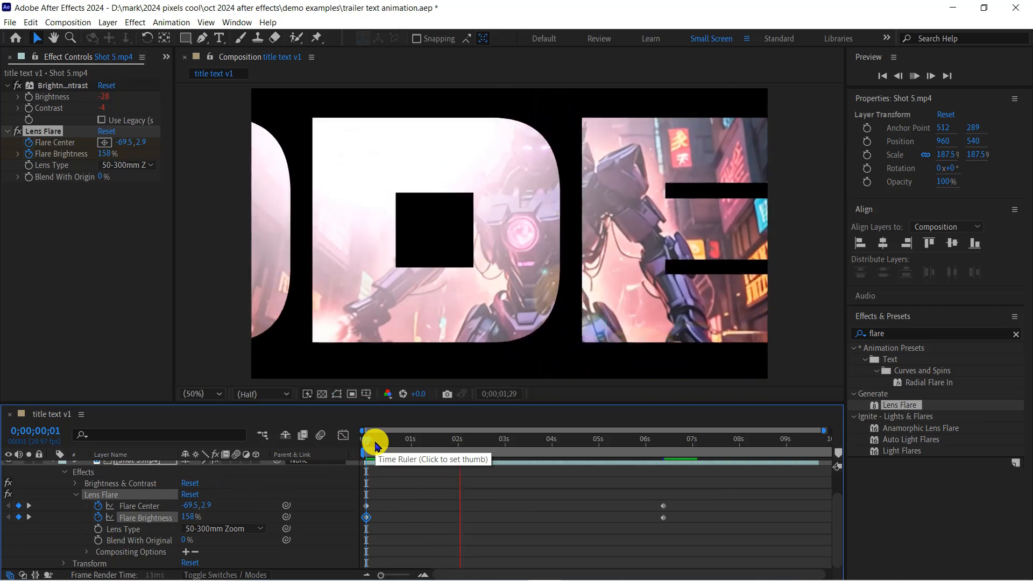